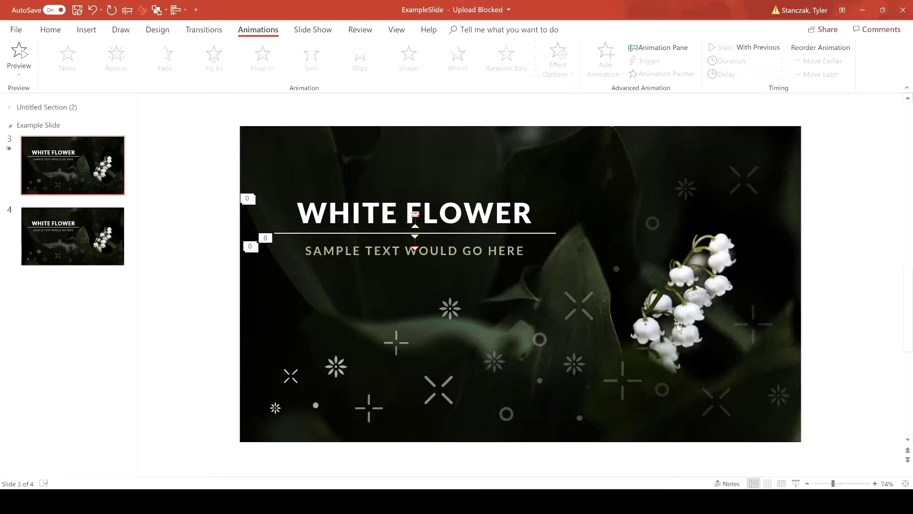
Step: Inspect the animations on slide 3's X graphic, flower, background picture and title, then move to slide 4
click(286, 379)
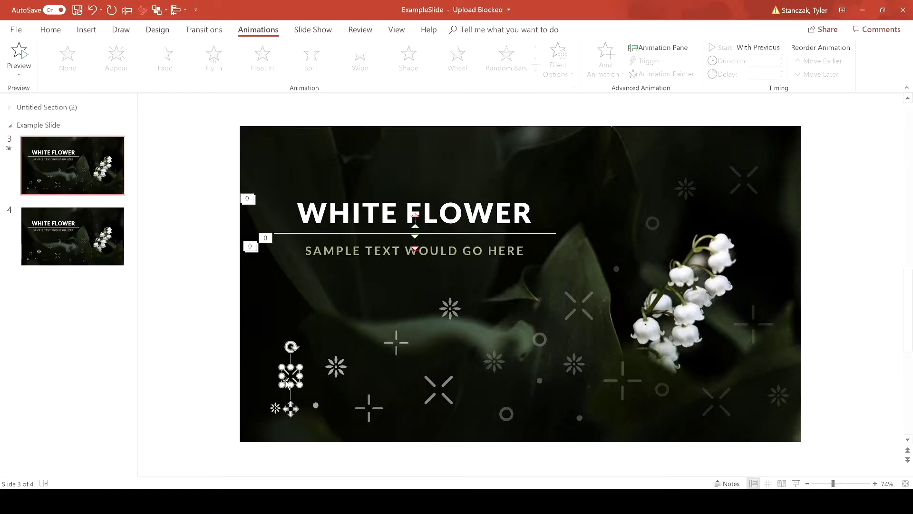
click(331, 371)
click(336, 367)
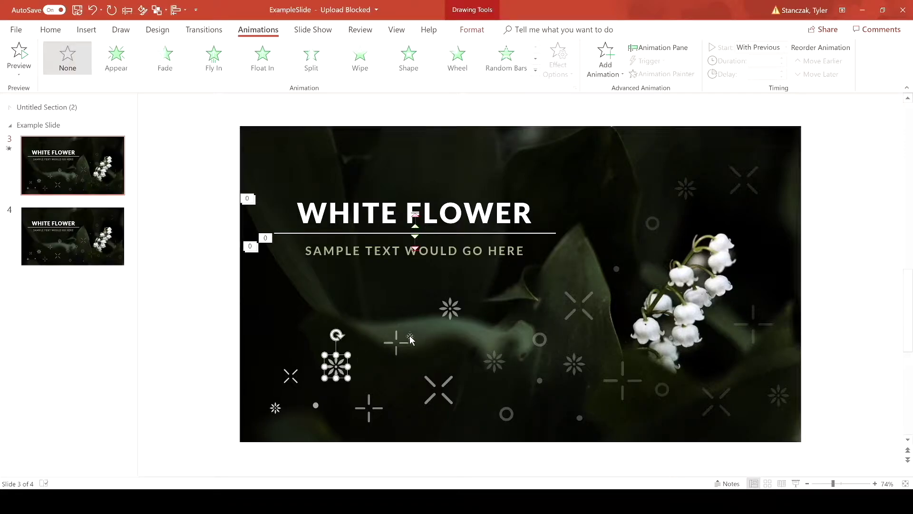
click(414, 233)
click(352, 213)
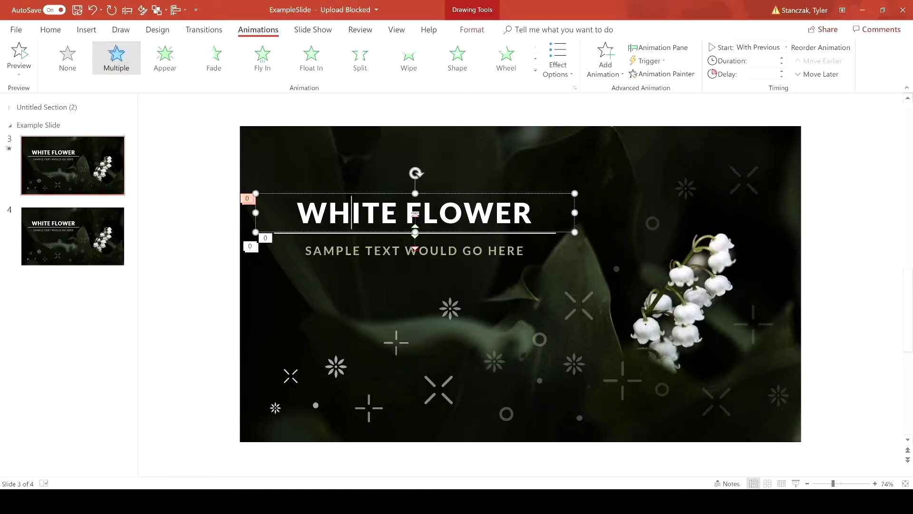
click(414, 221)
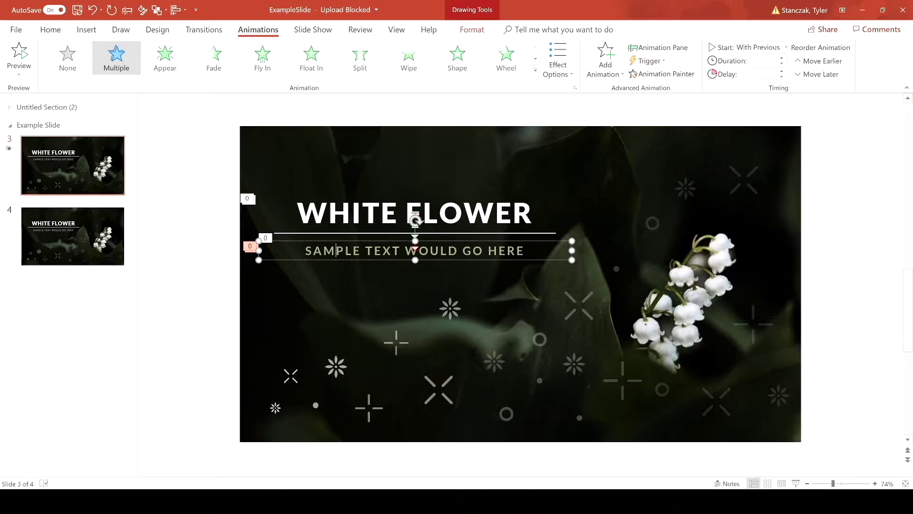
click(322, 234)
click(193, 214)
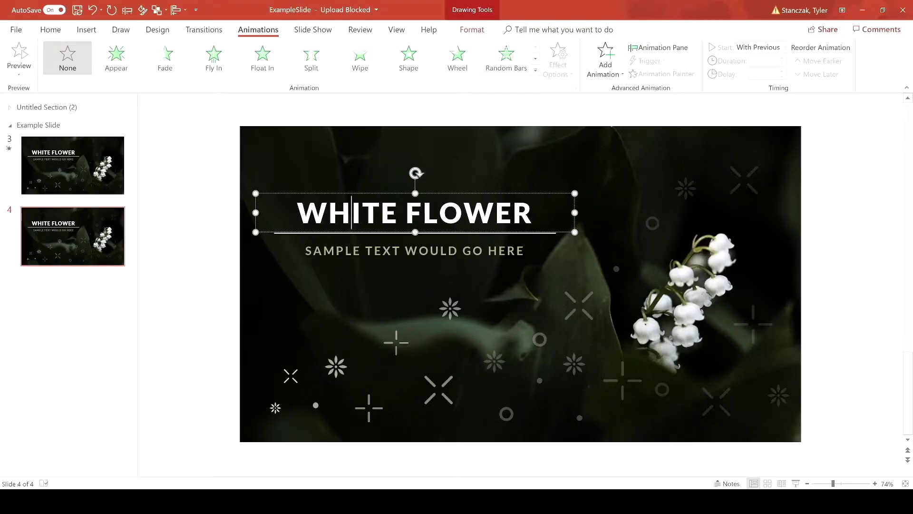
Step: Select the title and subtitle together and apply the Fade entrance
shift+click(414, 251)
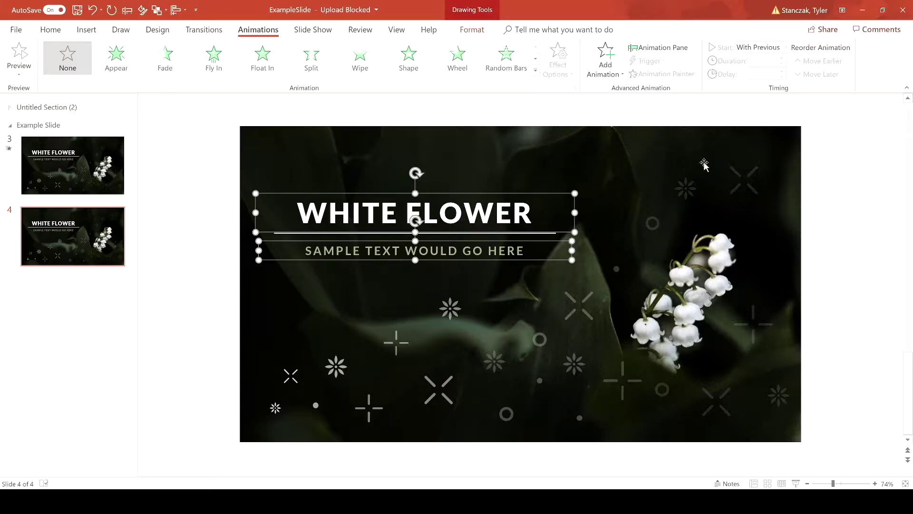
click(603, 66)
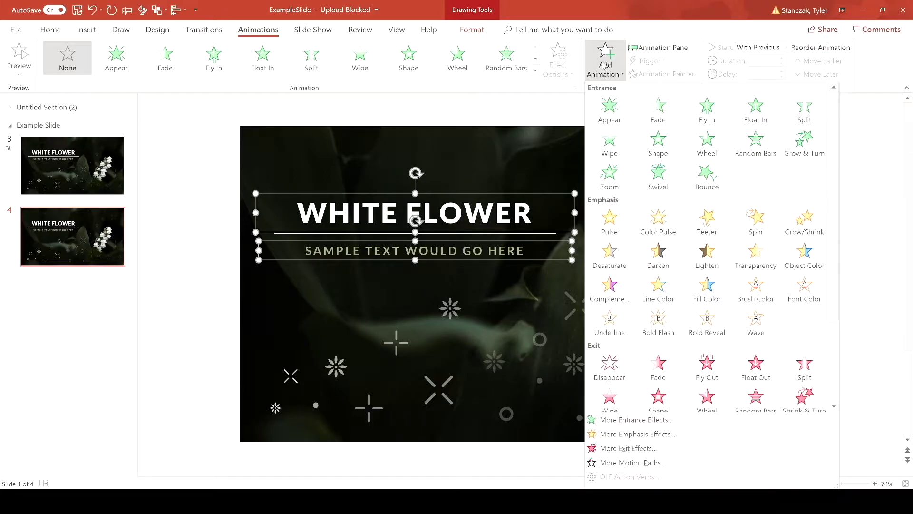
click(672, 112)
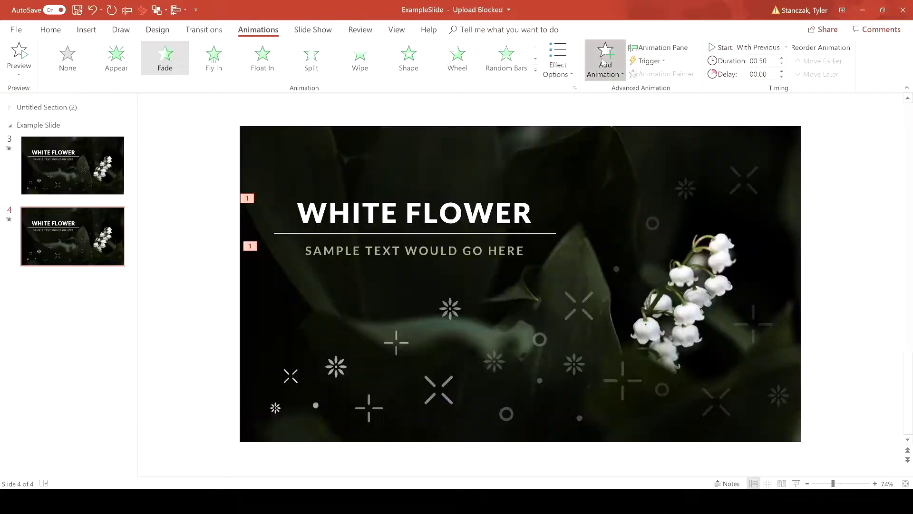
Step: Add a Lines motion path to both the title and subtitle
click(603, 64)
scroll(660, 262, down, 3)
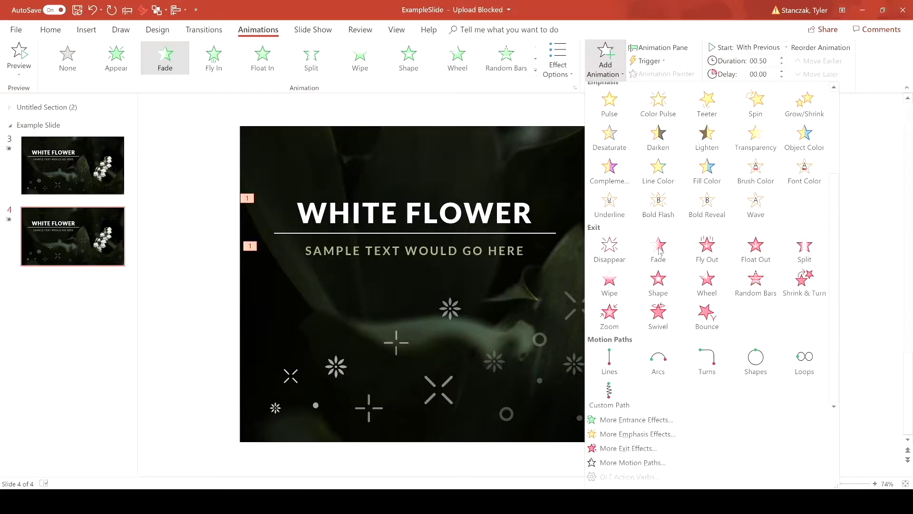
click(607, 362)
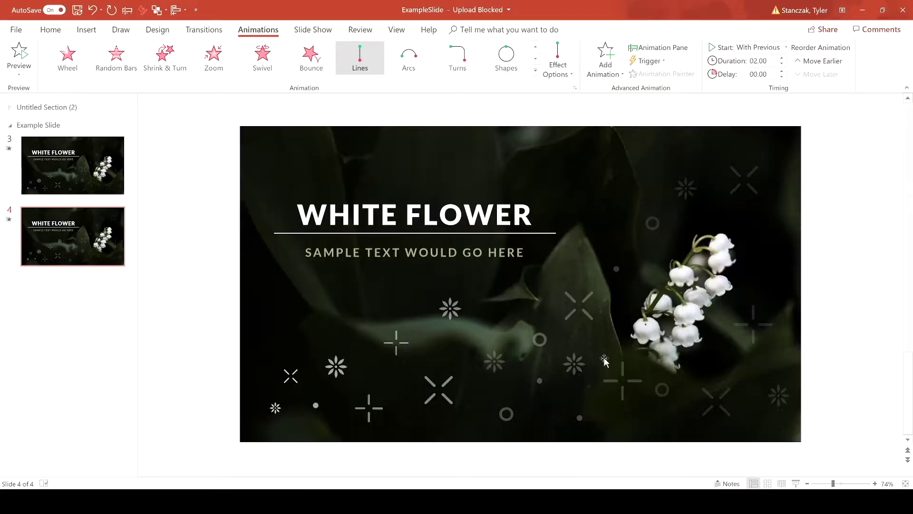
click(607, 70)
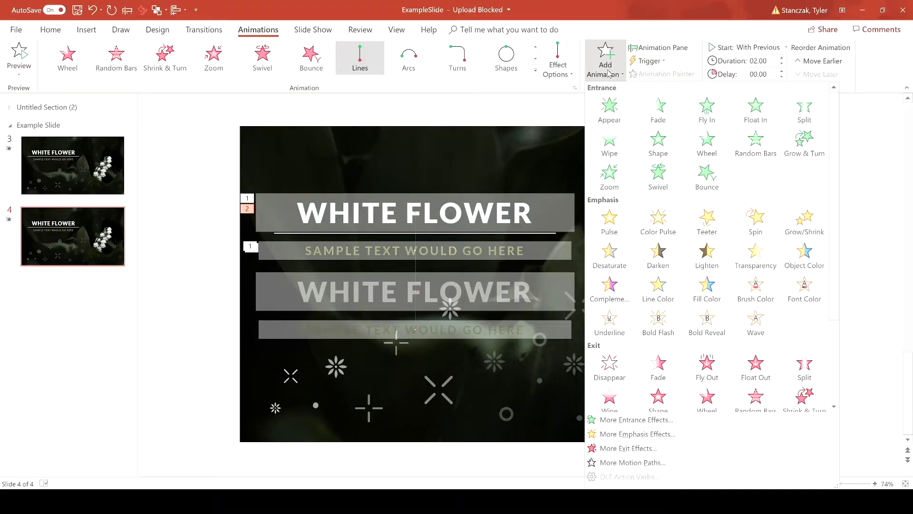
click(536, 72)
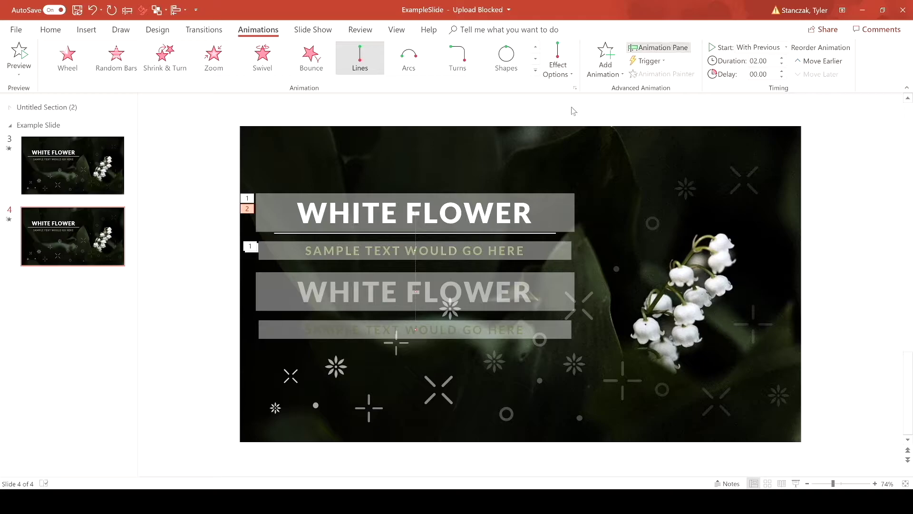
click(183, 259)
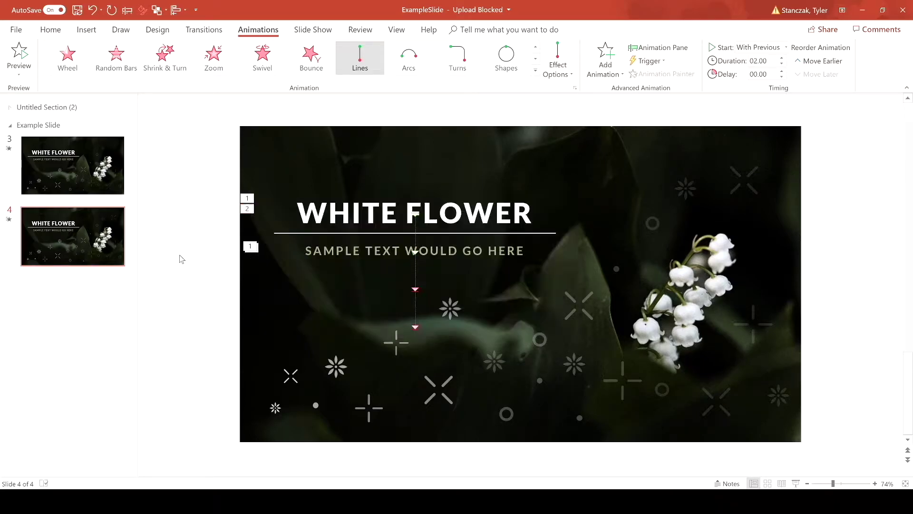
Step: Give the divider line a Split entrance set to Vertical Out and show the Animation Pane
click(375, 234)
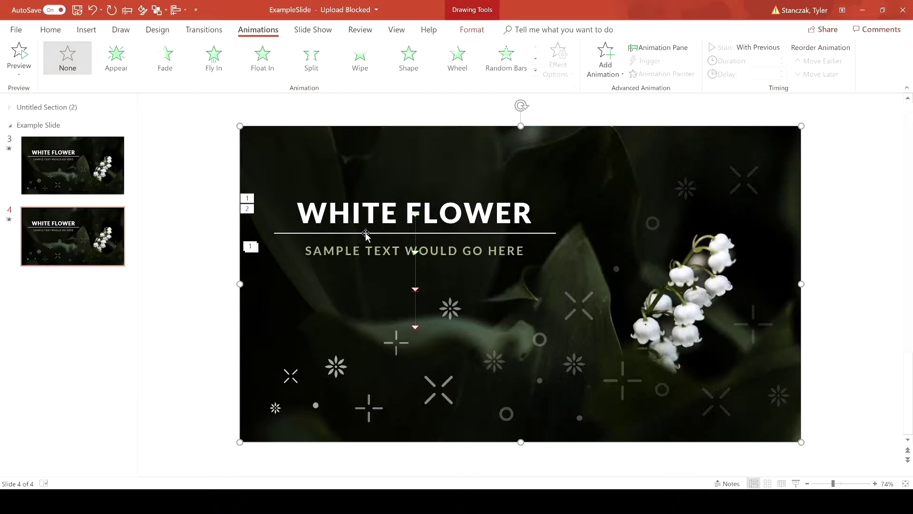
click(365, 233)
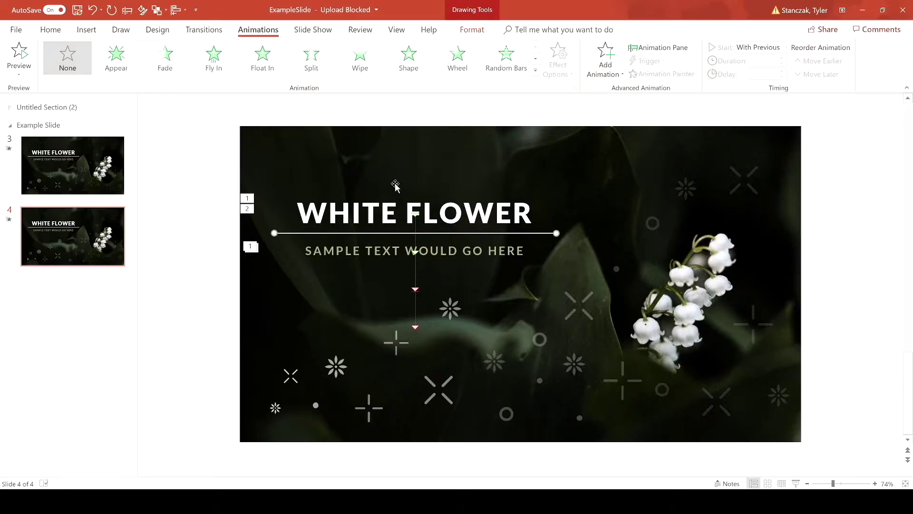
click(589, 77)
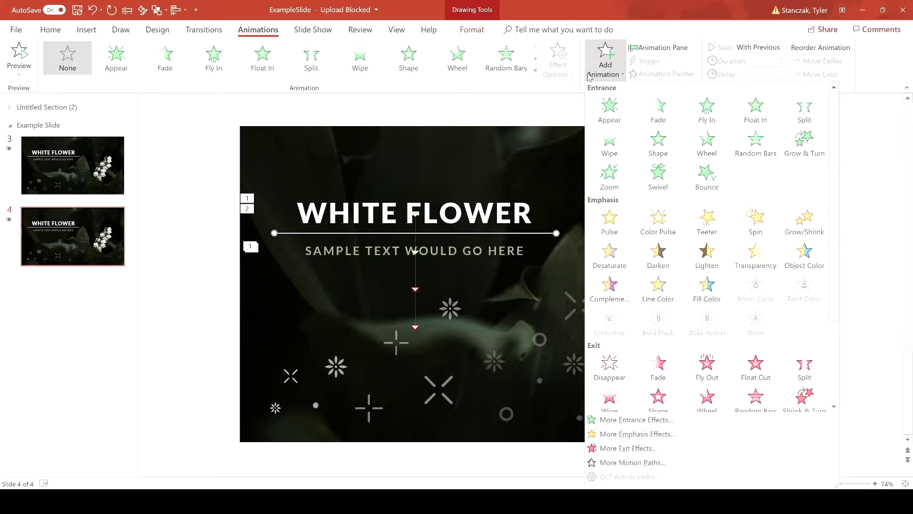
click(808, 114)
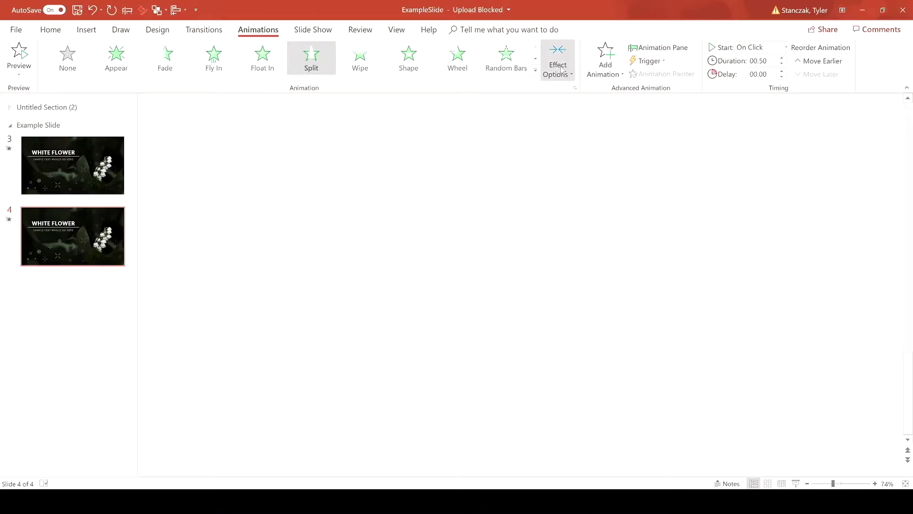
click(559, 67)
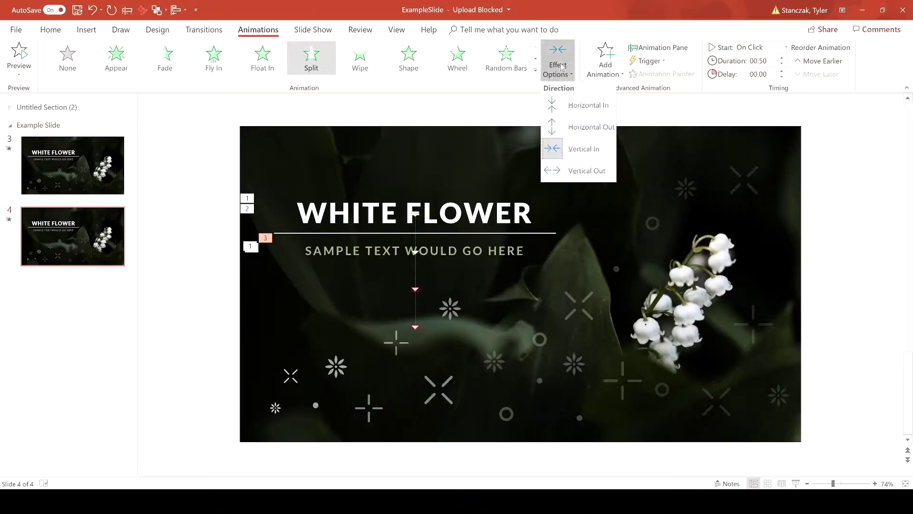
click(572, 171)
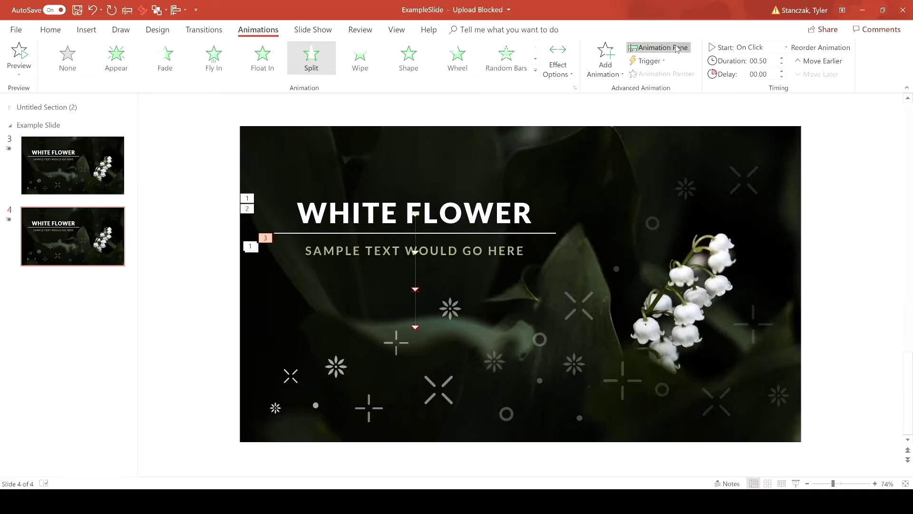
click(661, 48)
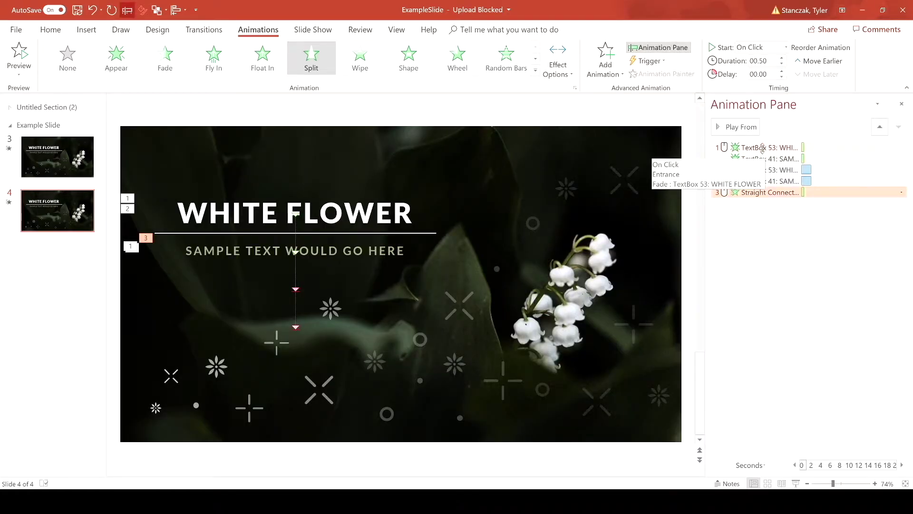
Step: Set the title and subtitle Fade and motion-path animations to start With Previous
click(763, 147)
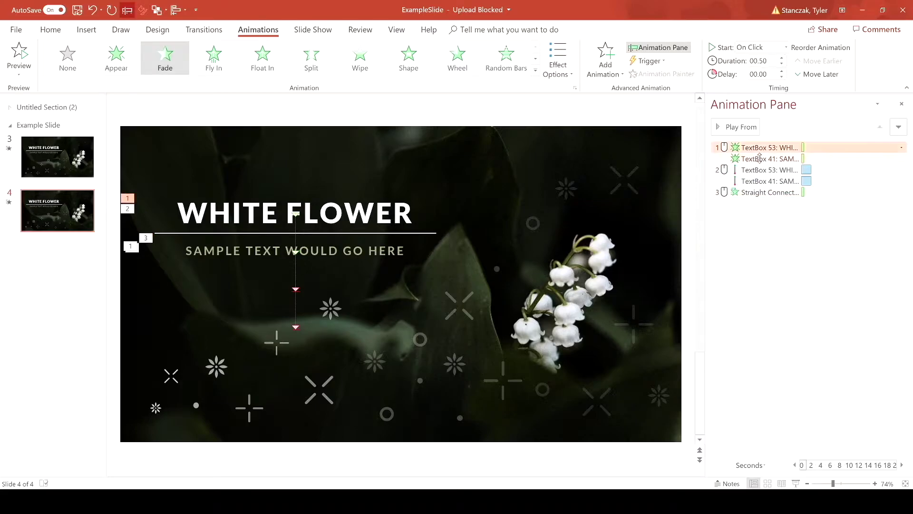
click(901, 158)
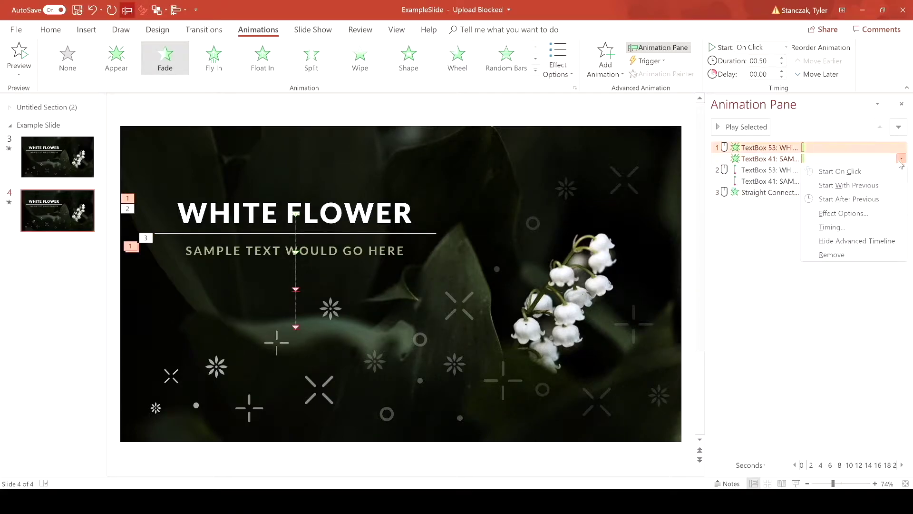
click(880, 185)
key(ctrl+z)
right_click(879, 183)
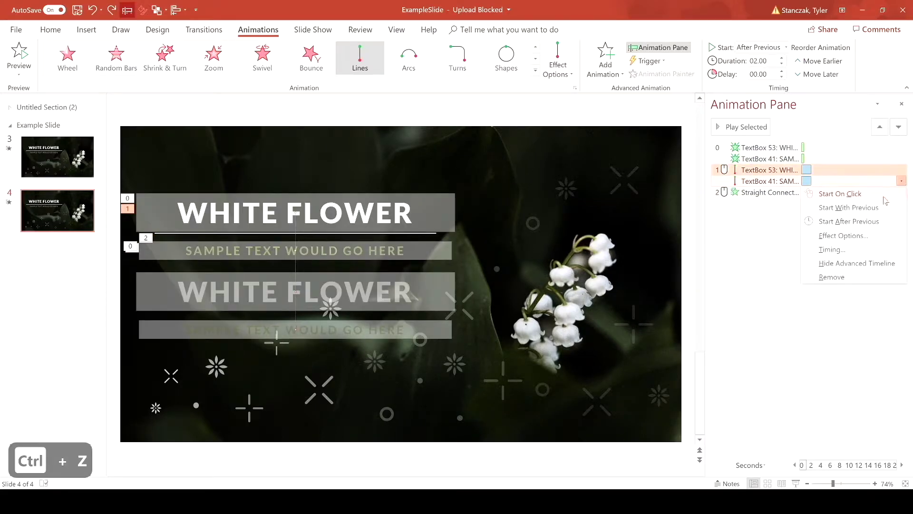
click(861, 206)
Step: Make the divider's Split entrance start With Previous, then reselect the title and subtitle animations
click(859, 192)
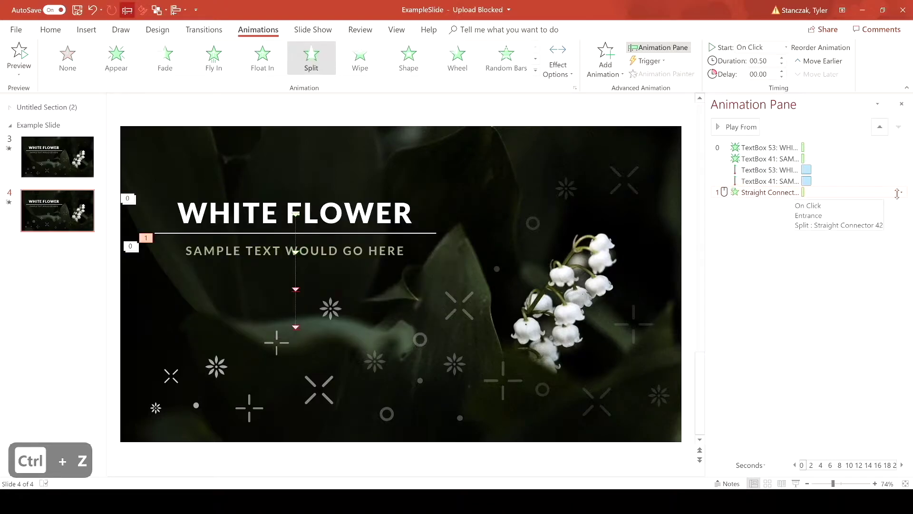
click(901, 192)
click(849, 219)
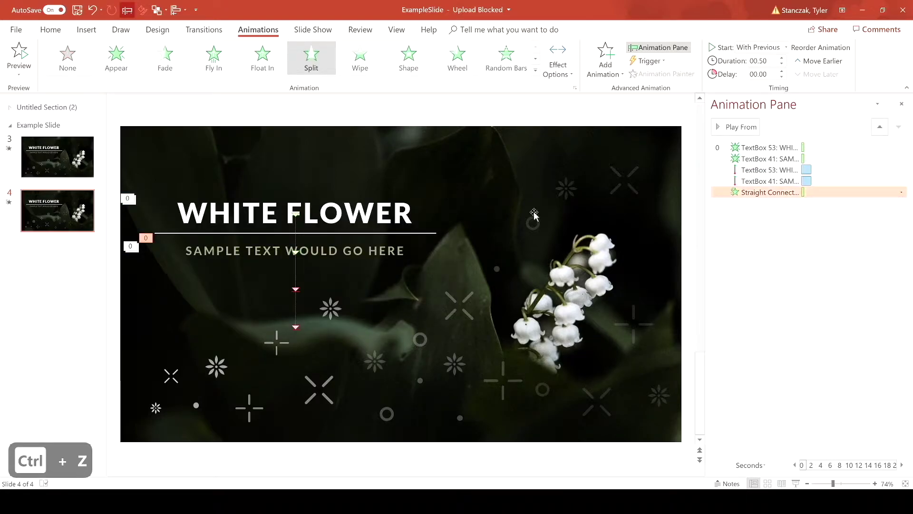
click(745, 148)
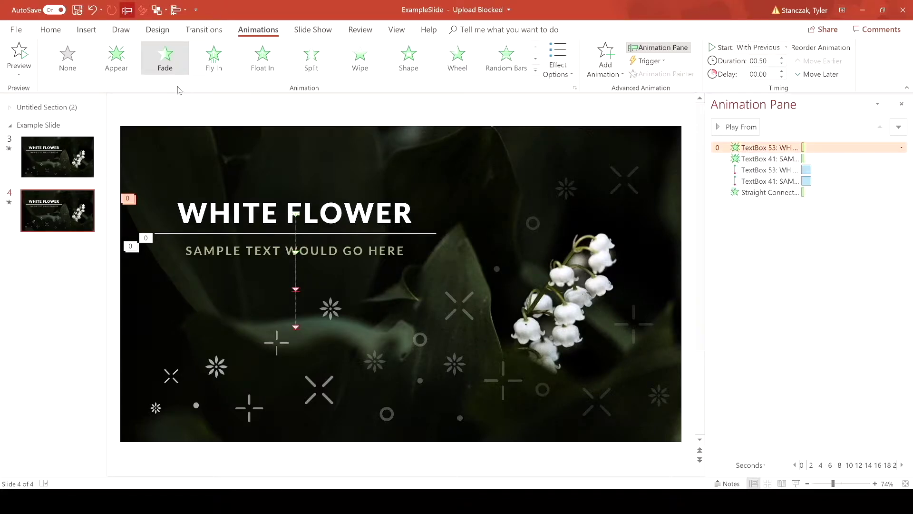
click(356, 236)
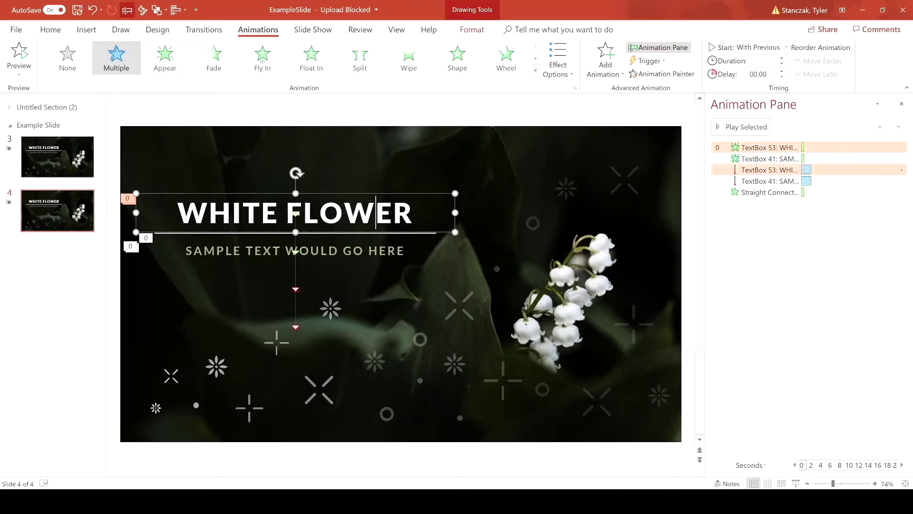
click(357, 250)
click(131, 246)
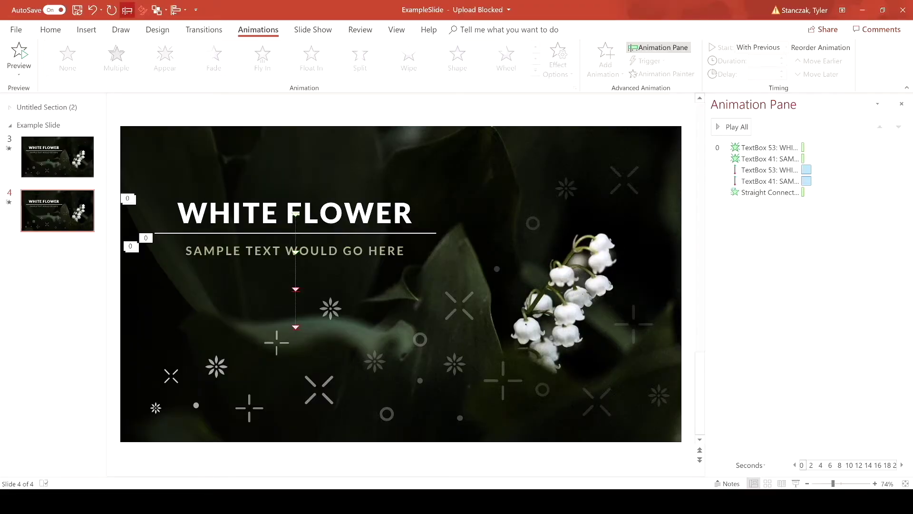
Step: Delay the WHITE FLOWER title's Fade entrance by 0.25 seconds
click(262, 214)
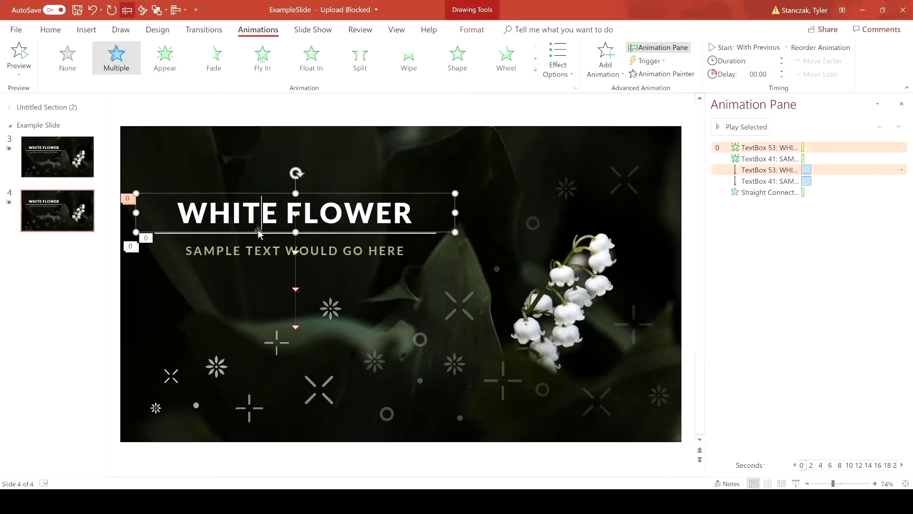
shift+click(204, 251)
ctrl+click(771, 149)
ctrl+click(771, 149)
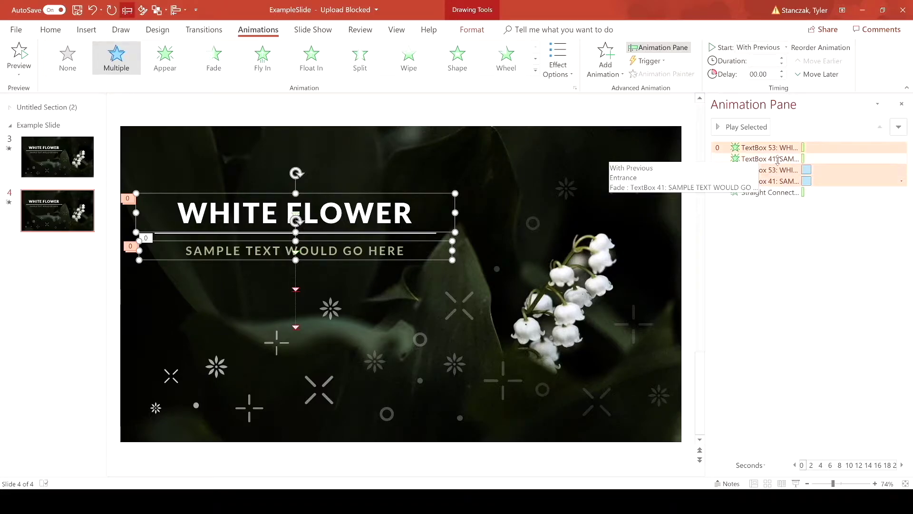
click(478, 118)
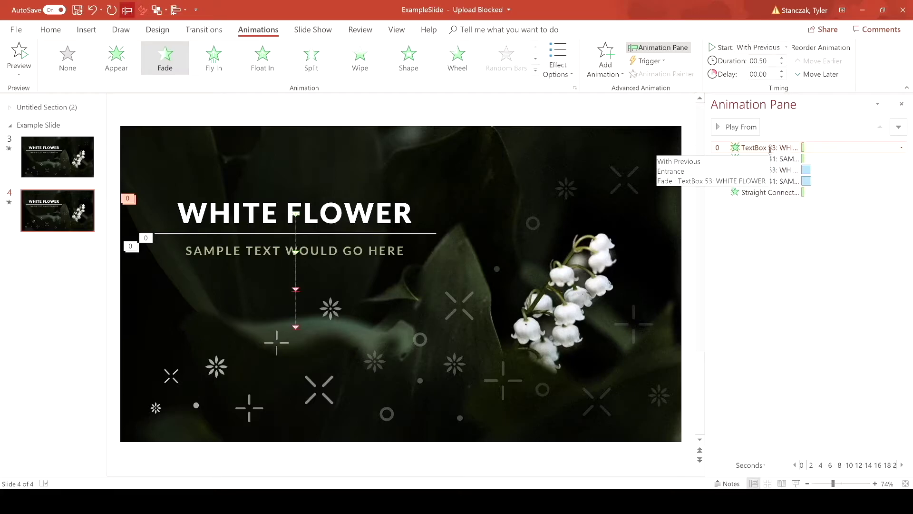
click(727, 148)
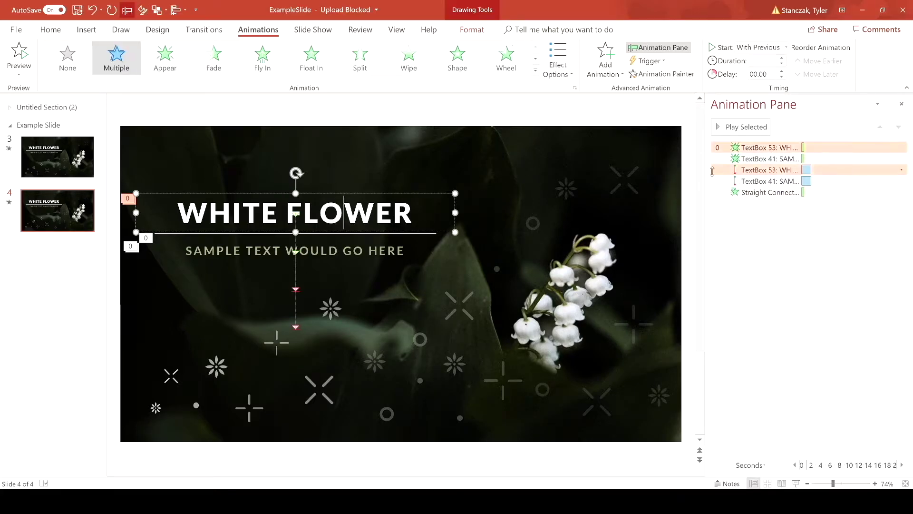
click(727, 149)
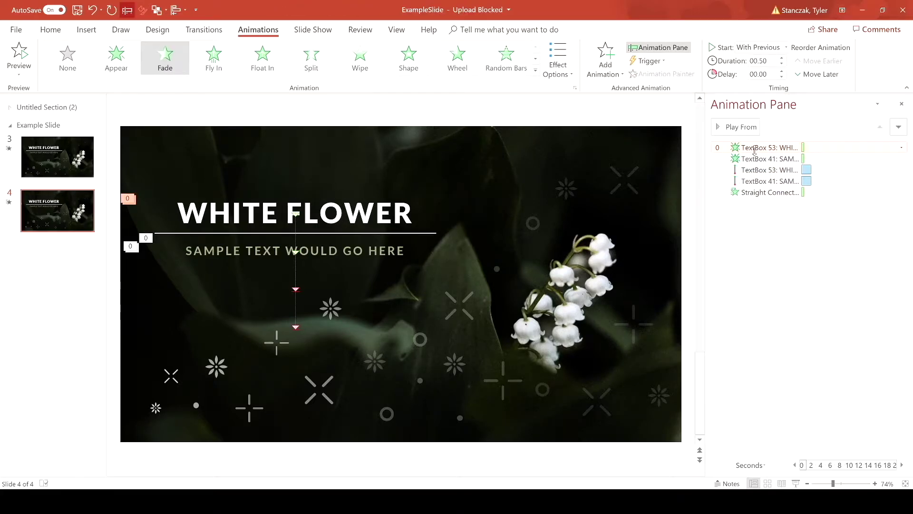
click(784, 73)
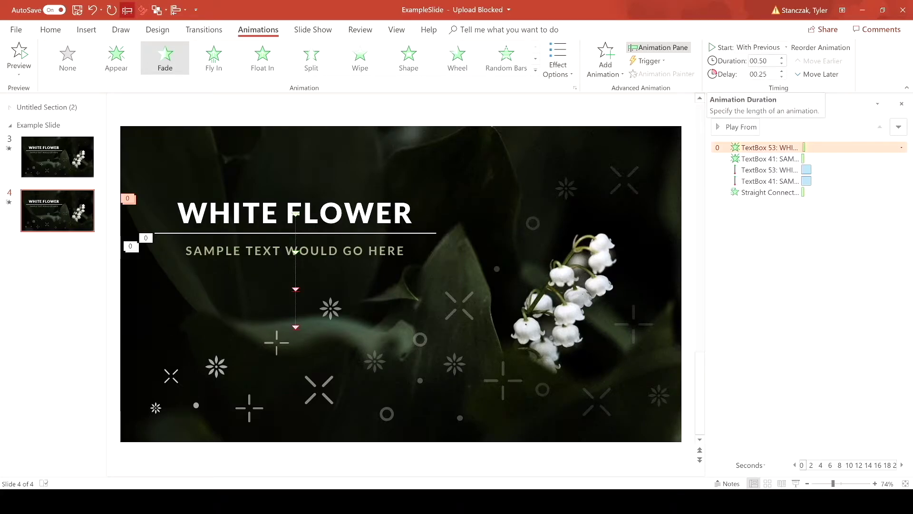
Step: Delay the subtitle's Fade entrance by 0.25 seconds and preview the slide's animations
click(766, 159)
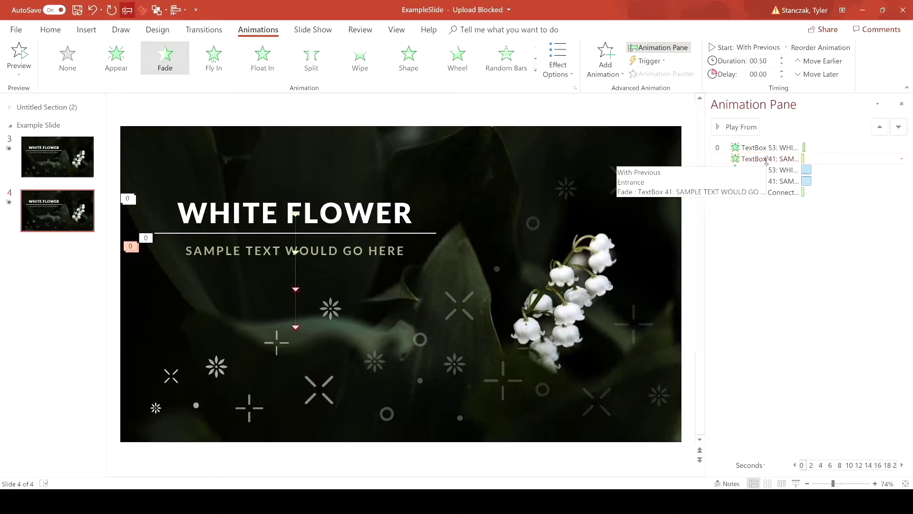
click(783, 72)
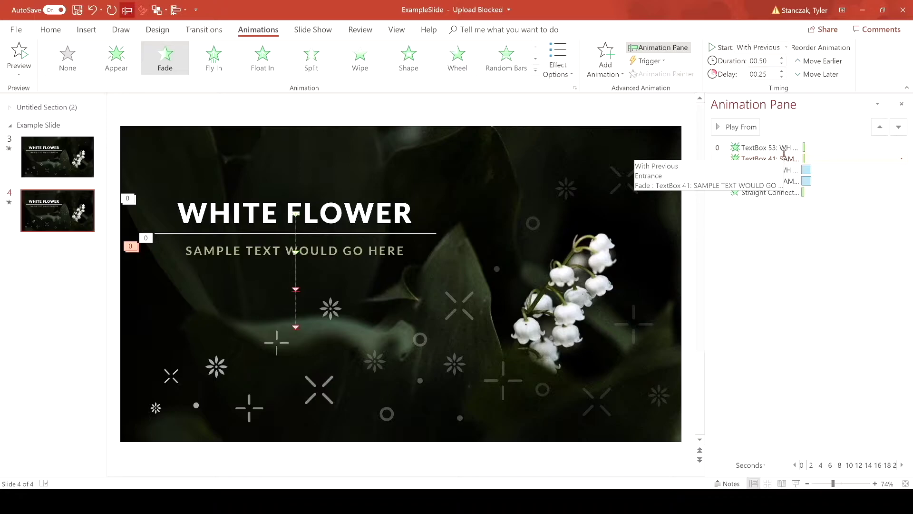
click(774, 169)
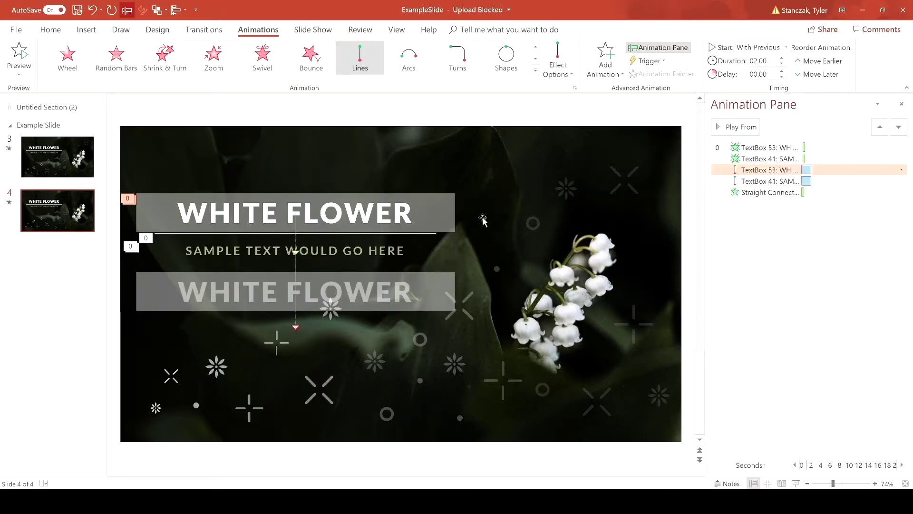
click(393, 214)
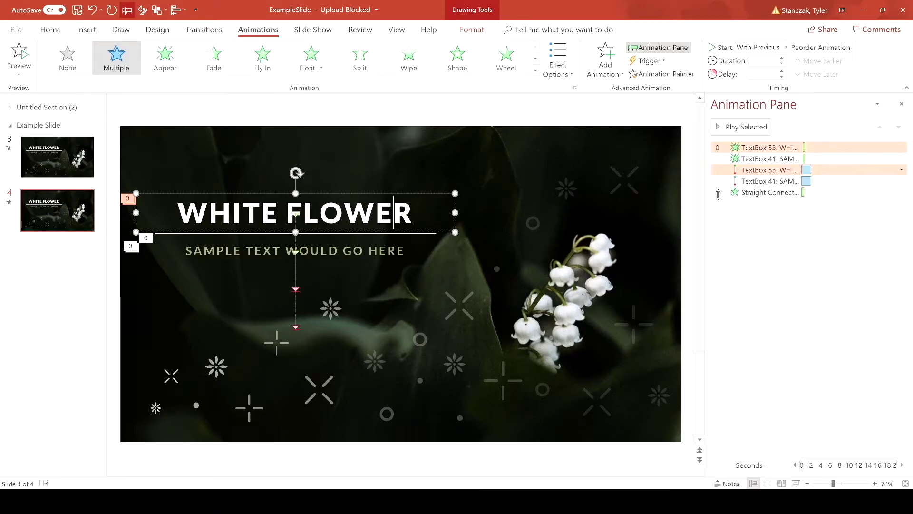
click(718, 147)
click(723, 136)
Step: Switch the title's Lines motion path direction to Up and preview the animations
click(783, 168)
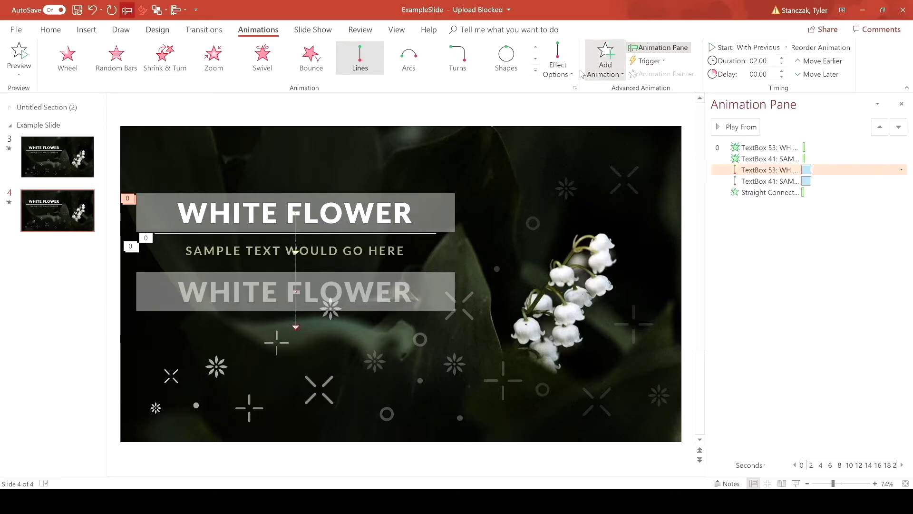
click(555, 69)
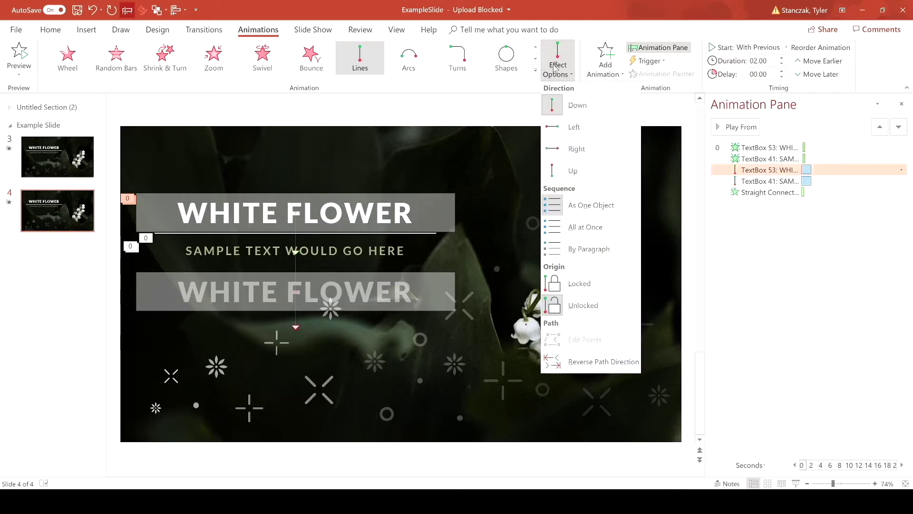
click(574, 169)
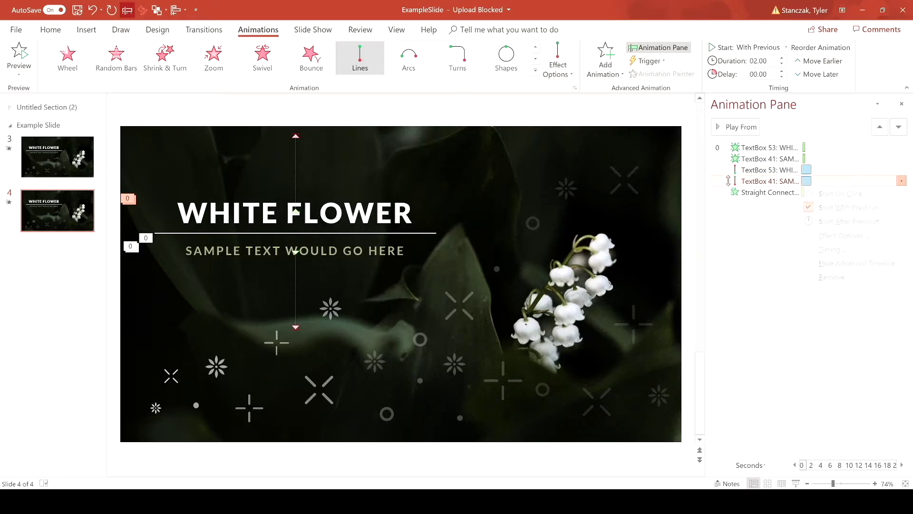
right_click(804, 182)
click(731, 127)
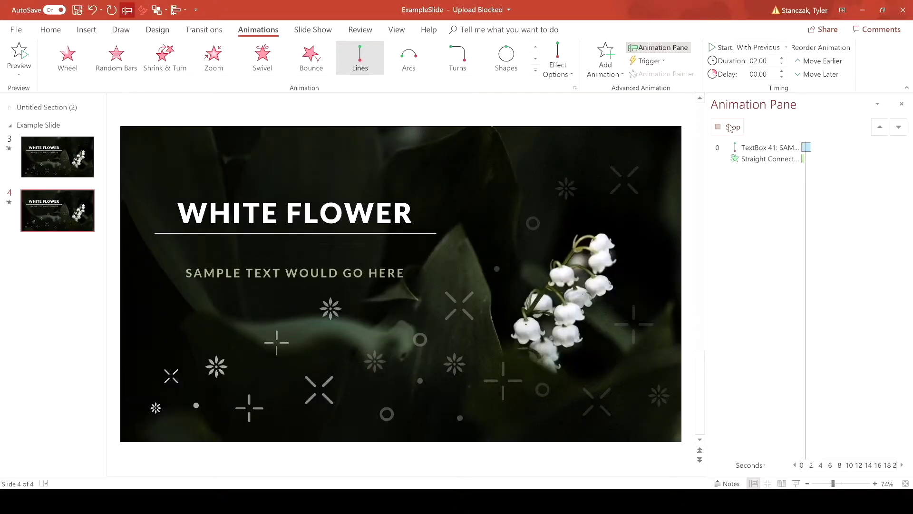
click(731, 127)
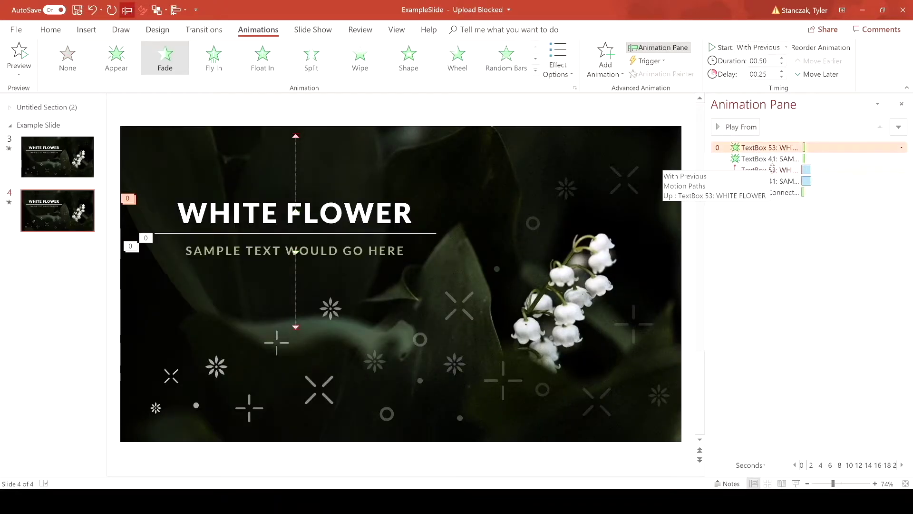
Step: Drag the title's upward motion path to start at the title, making a small rise, then preview
click(773, 170)
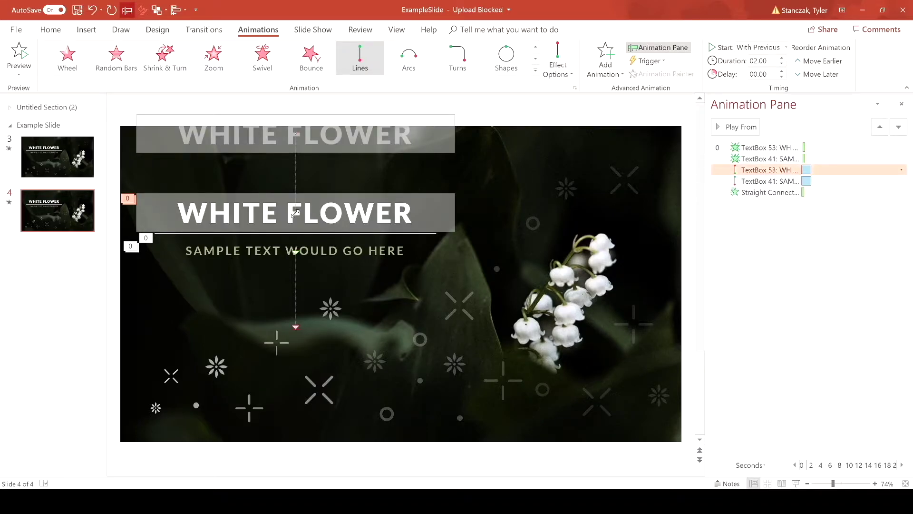
ctrl+scroll(282, 189, up, 4)
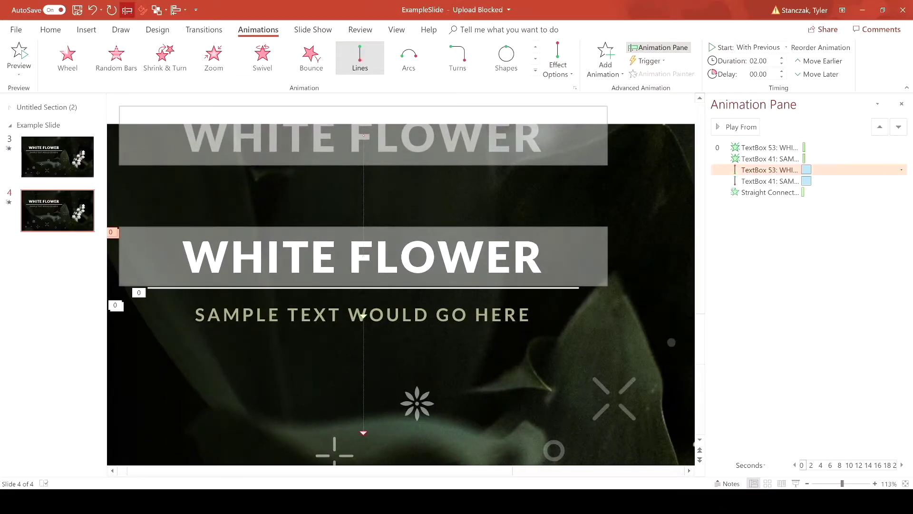
drag(364, 256, 362, 275)
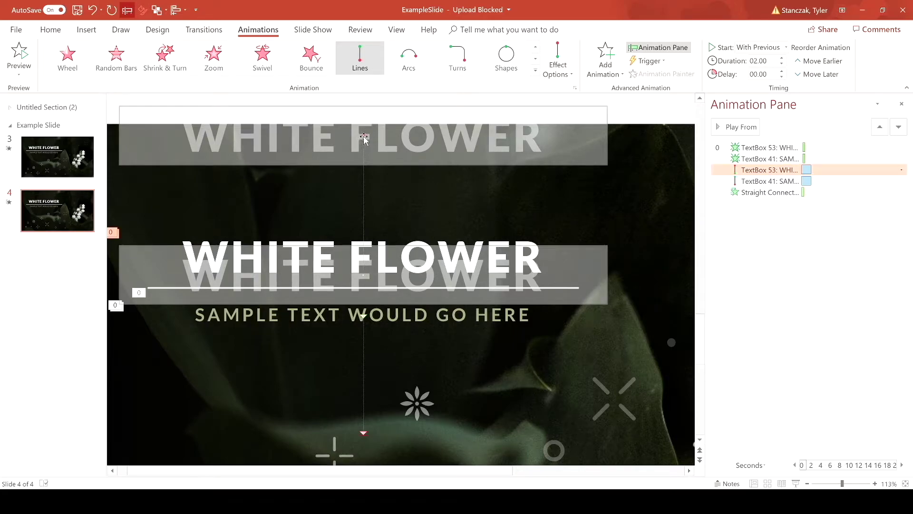
drag(364, 136, 358, 249)
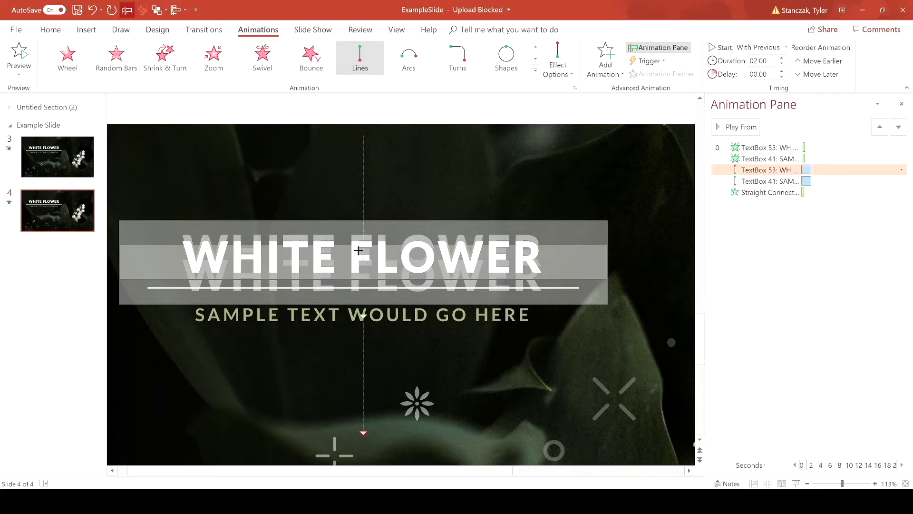
drag(358, 249, 358, 250)
scroll(361, 238, down, 1)
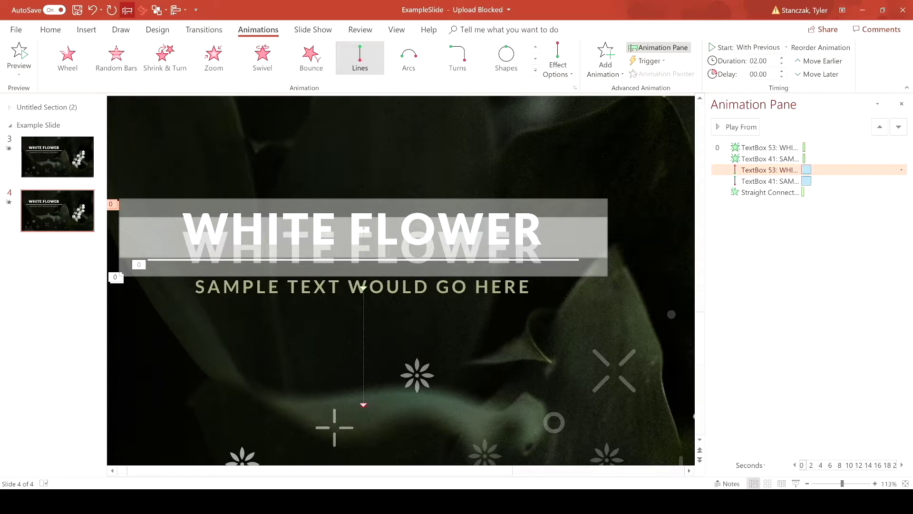
click(739, 132)
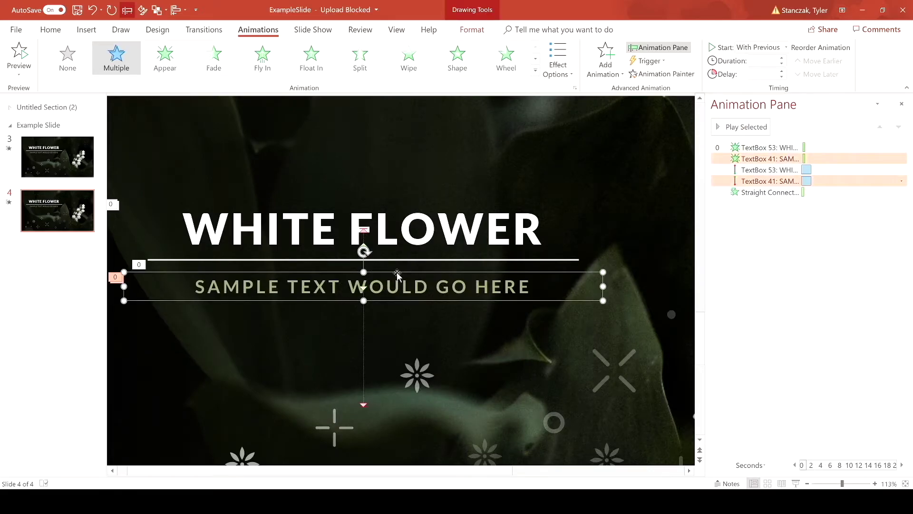
Step: Drag the subtitle's motion-path end point up near the subtitle so it only drops slightly
click(363, 288)
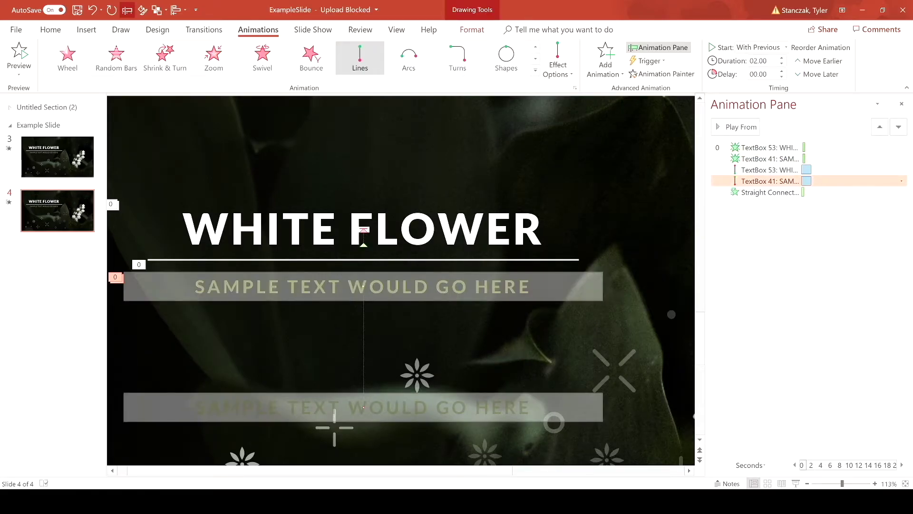
drag(361, 286, 362, 259)
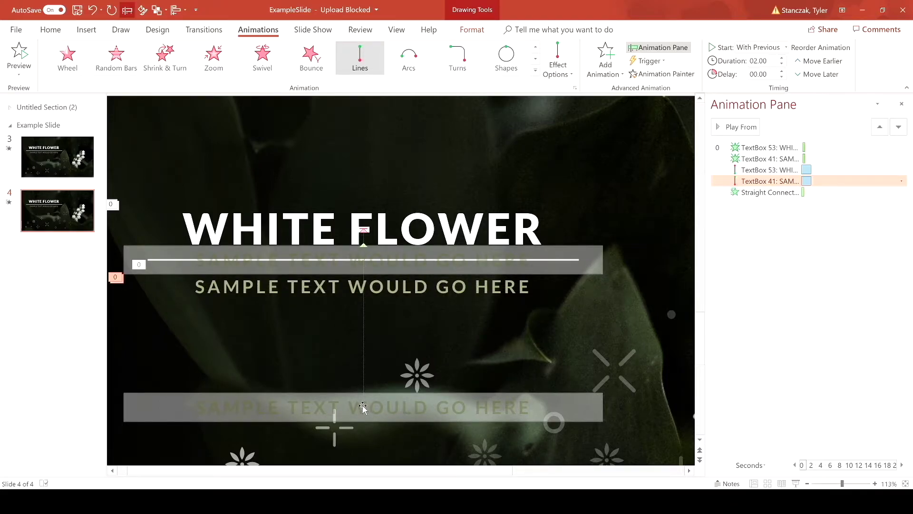
drag(362, 407, 368, 287)
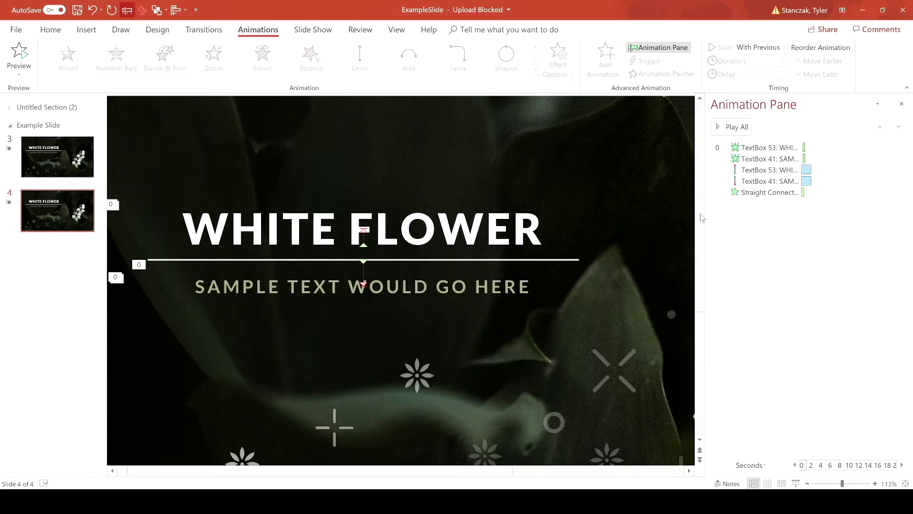
Step: Select both Lines motion-path animations and lower their duration below 2.00 seconds
click(763, 173)
click(762, 169)
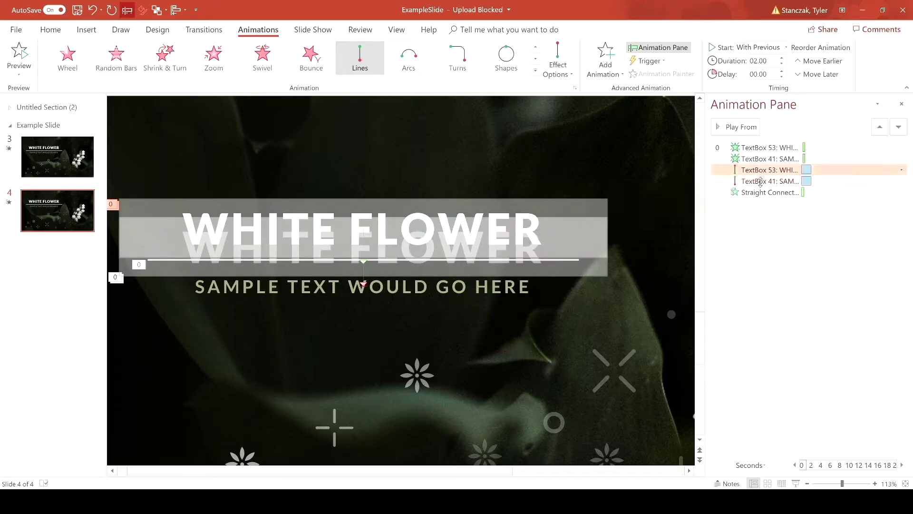
shift+click(760, 181)
click(782, 64)
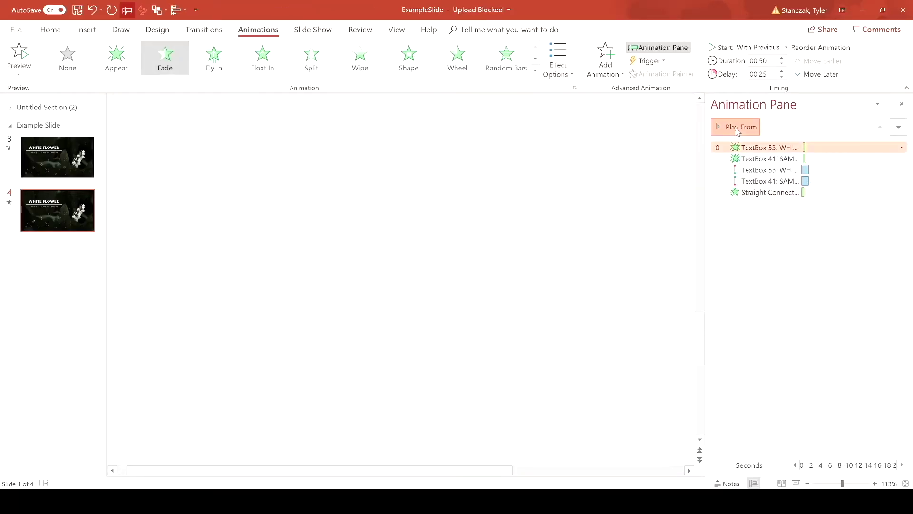
click(734, 127)
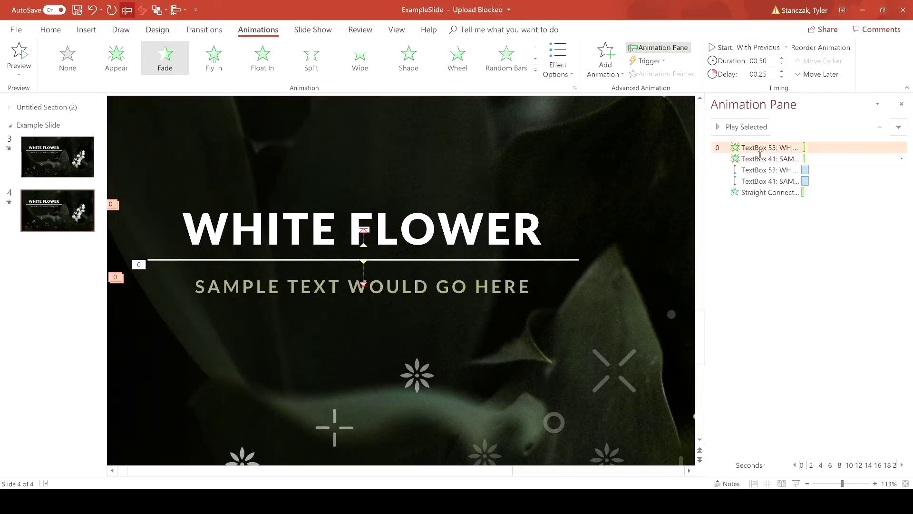
ctrl+click(760, 157)
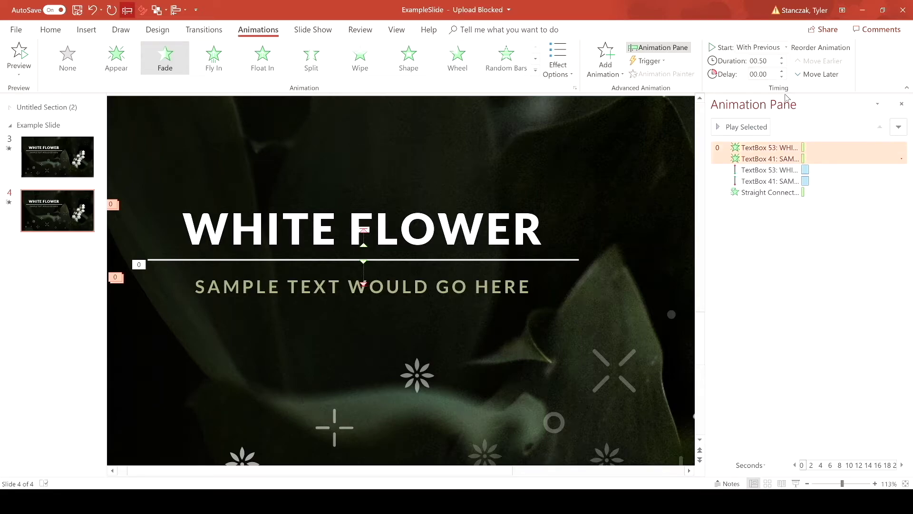
click(361, 228)
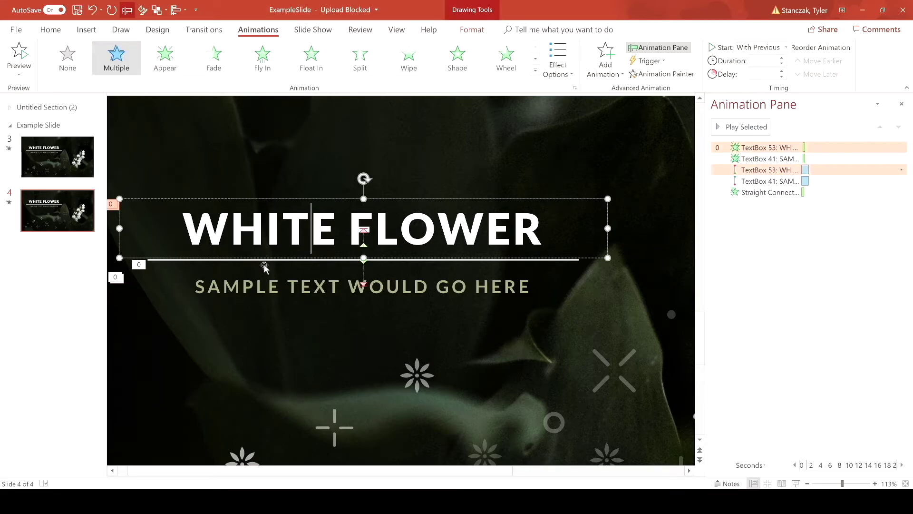
click(269, 287)
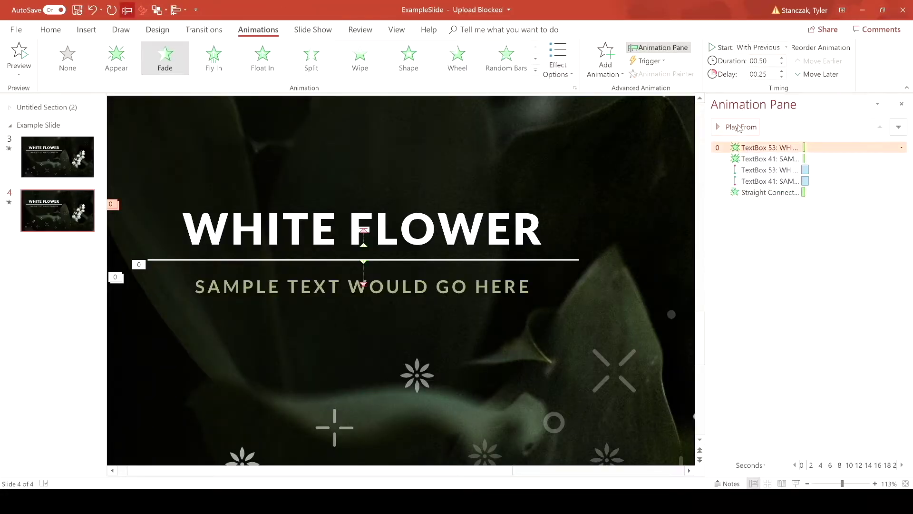
Step: Nudge the title up and the subtitle down with the arrow keys, then preview the animations
click(739, 128)
key(ctrl+a)
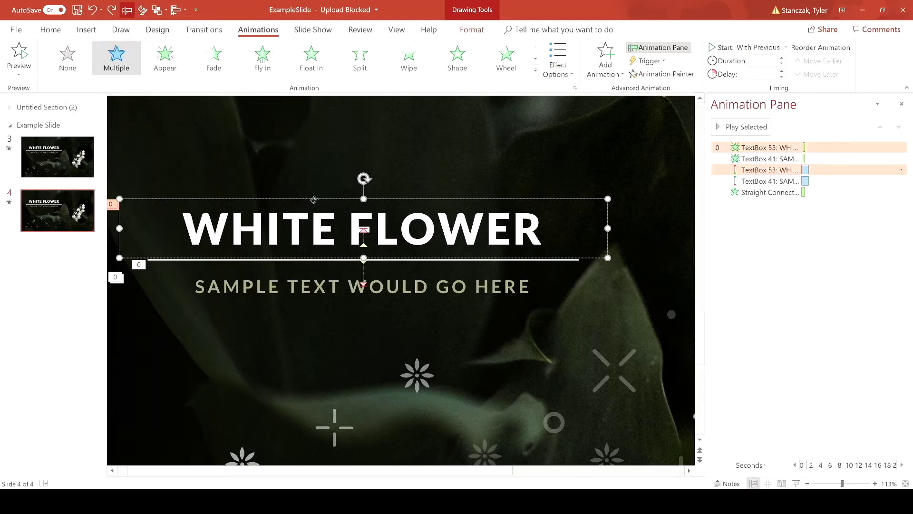
key(Up)
key(Up)
key(Up)
key(Up)
key(Up)
key(Up)
key(Up)
key(Up)
key(Up)
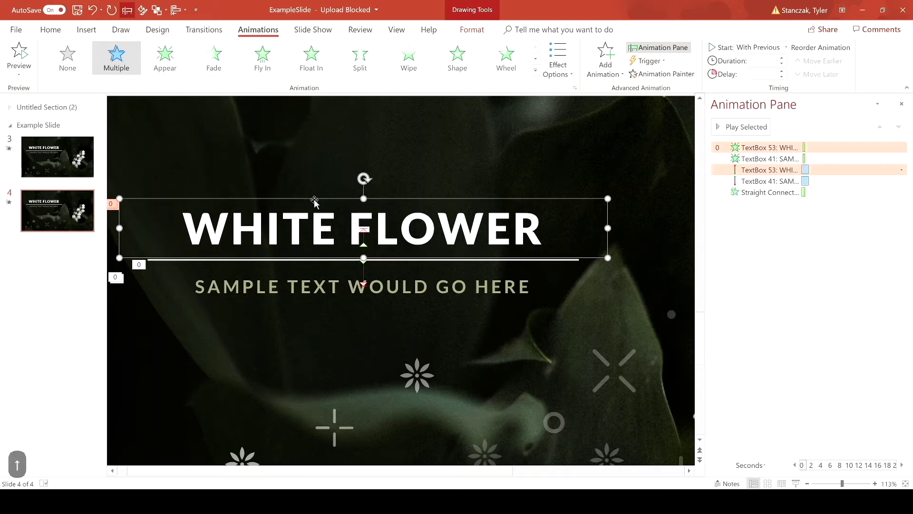
click(351, 300)
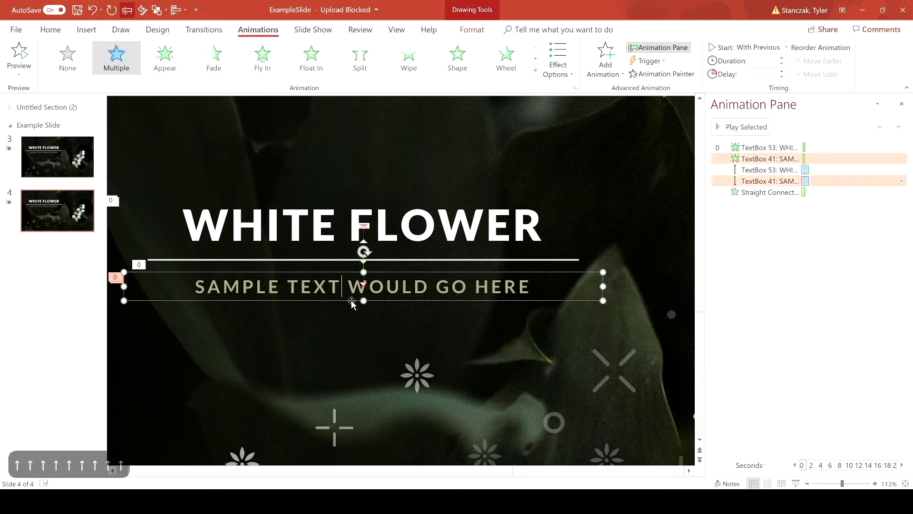
key(Down)
key(Down)
key(Down)
key(Down)
key(Down)
click(766, 147)
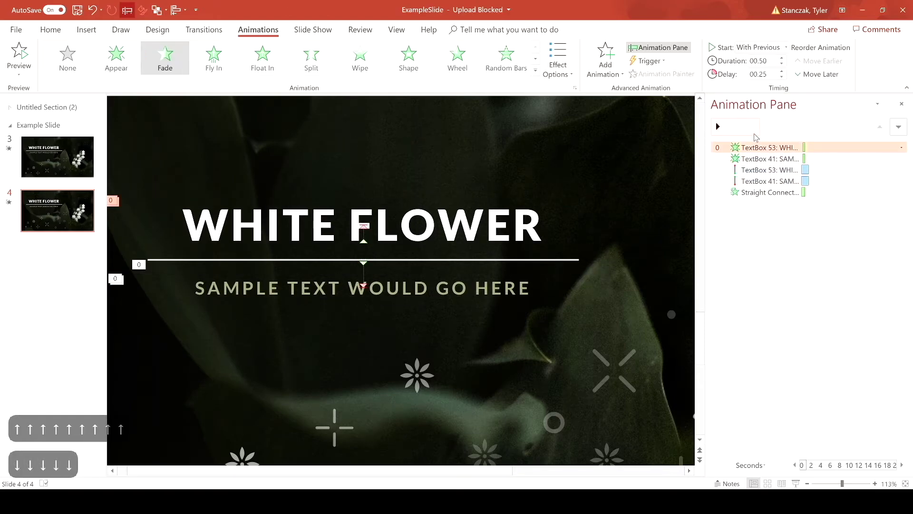
click(740, 127)
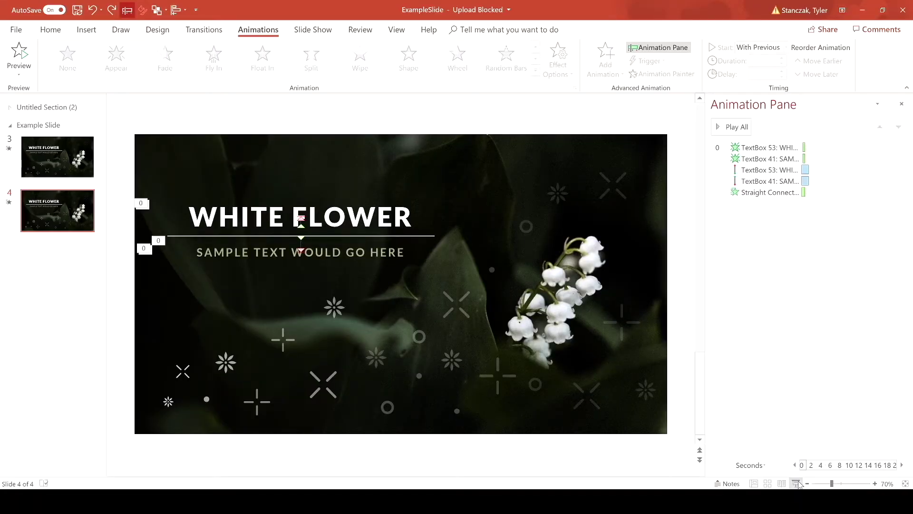
Step: Preview the slide full-screen, then give the WHITE FLOWER title a 1-second On Click Float In entrance
click(796, 484)
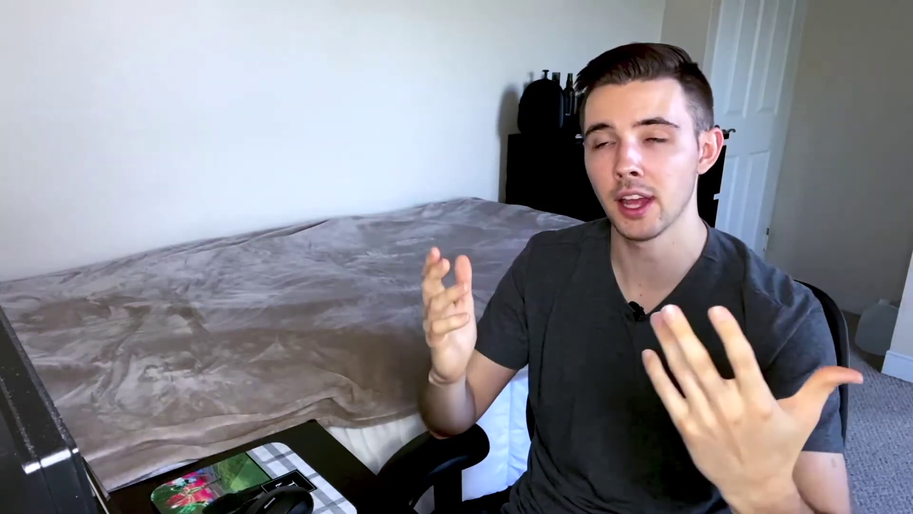
key(Escape)
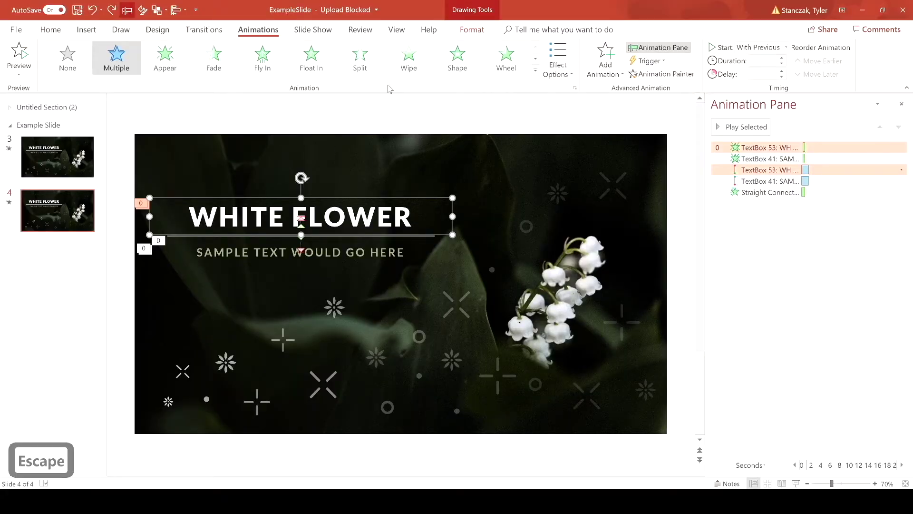
click(310, 60)
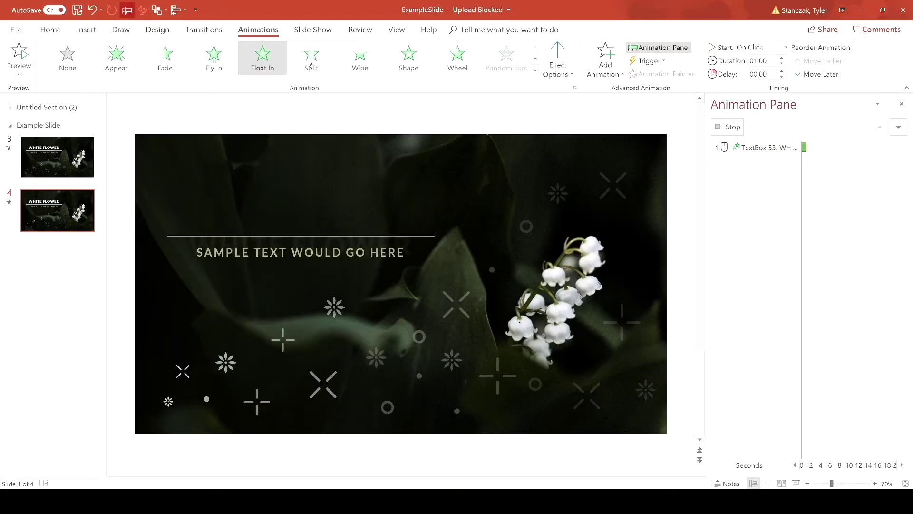